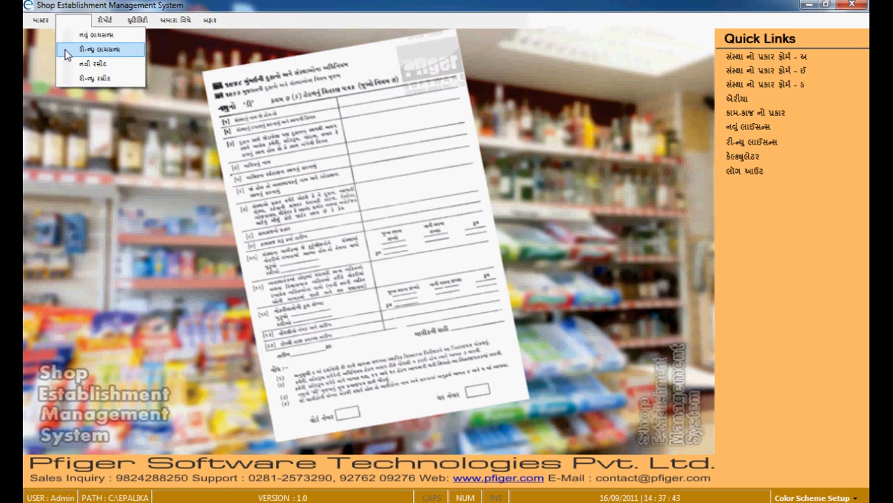
Open the Renew License form from the master menu and start a new blank record
click(66, 51)
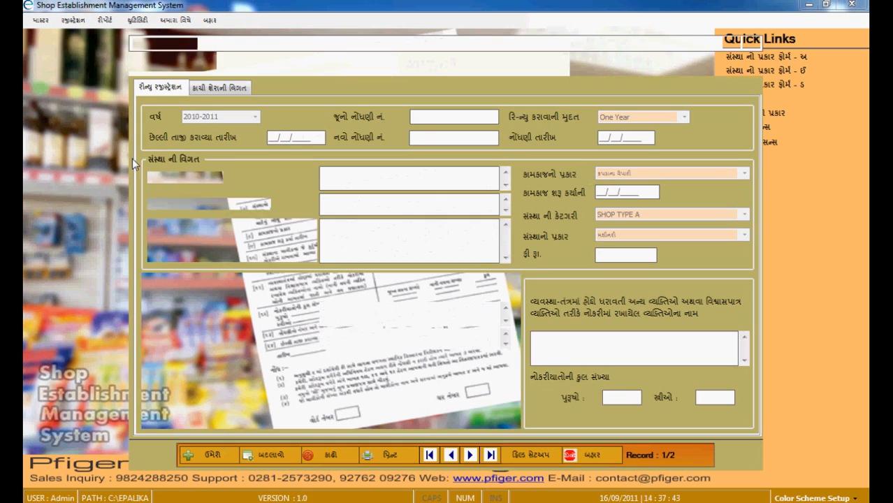
click(226, 462)
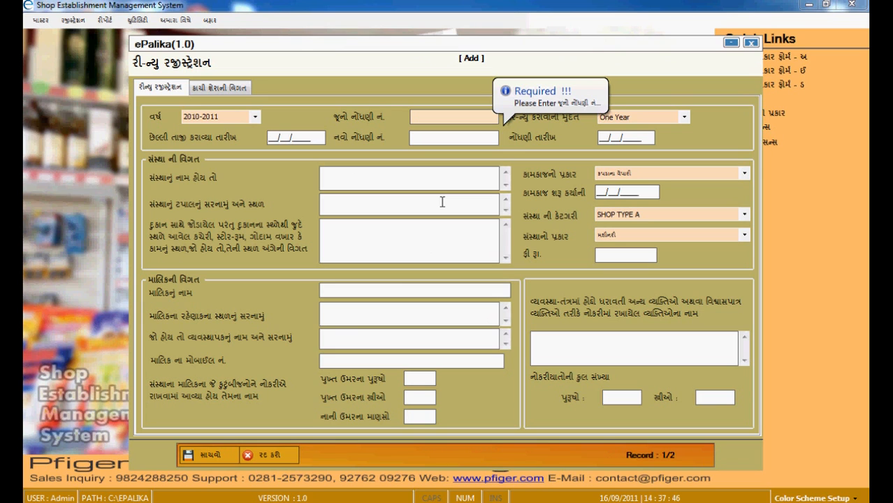
Select year 2010-2011 and load the saved details for old registration number 1
click(253, 119)
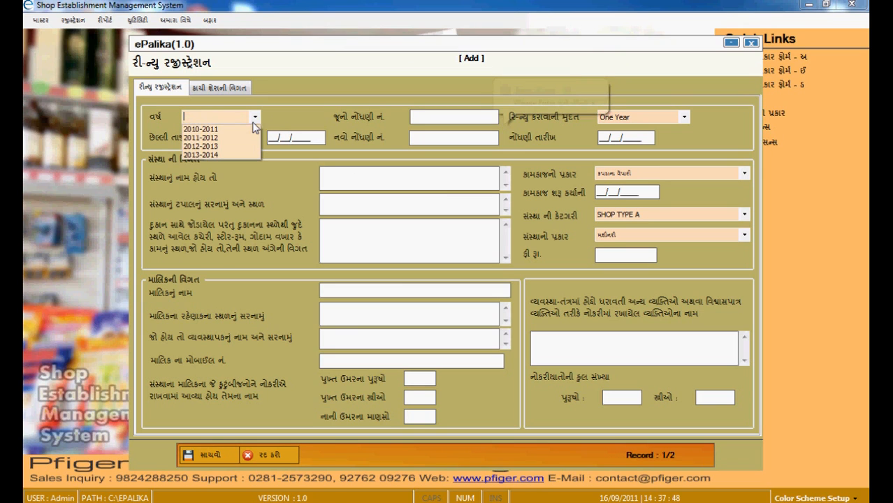
click(215, 130)
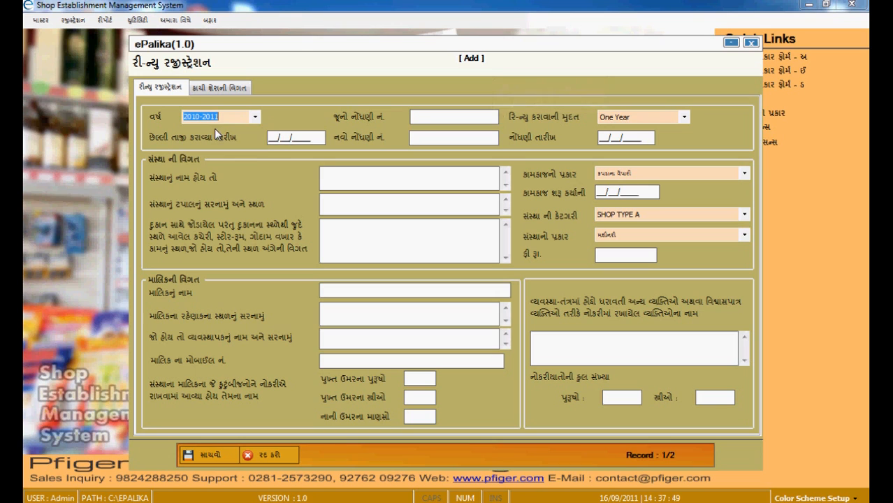
click(433, 119)
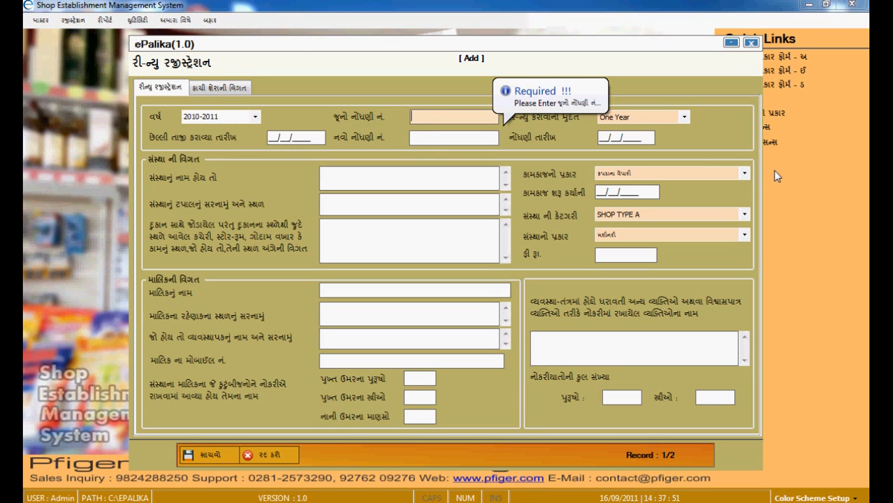
text(1)
key(Tab)
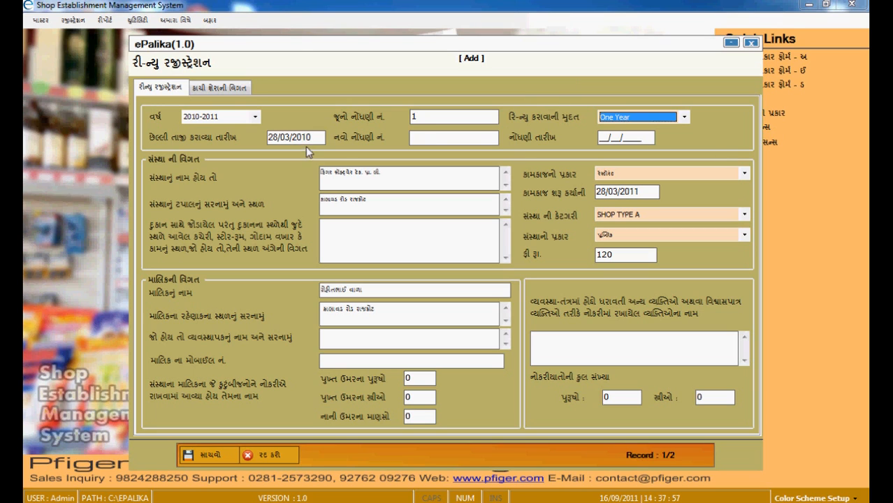
Enter new registration number 1, a One Year renewal period and registration date 28/03/2011
click(445, 140)
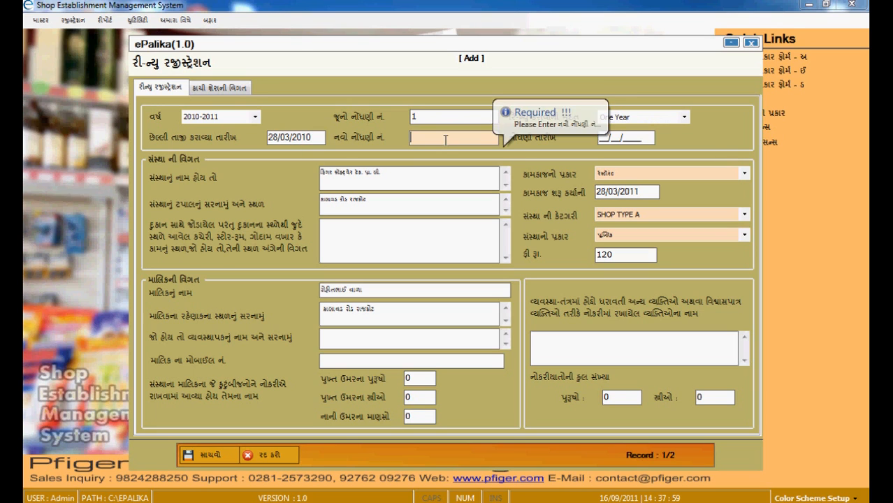
text(1)
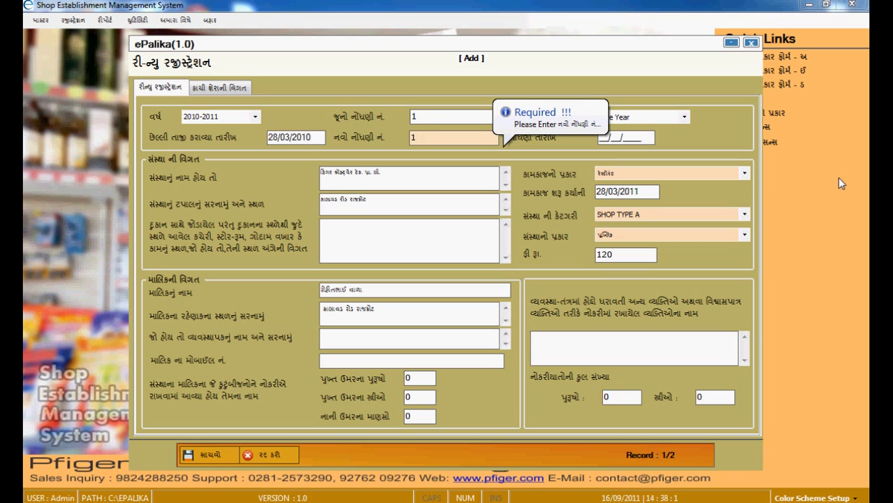
click(684, 119)
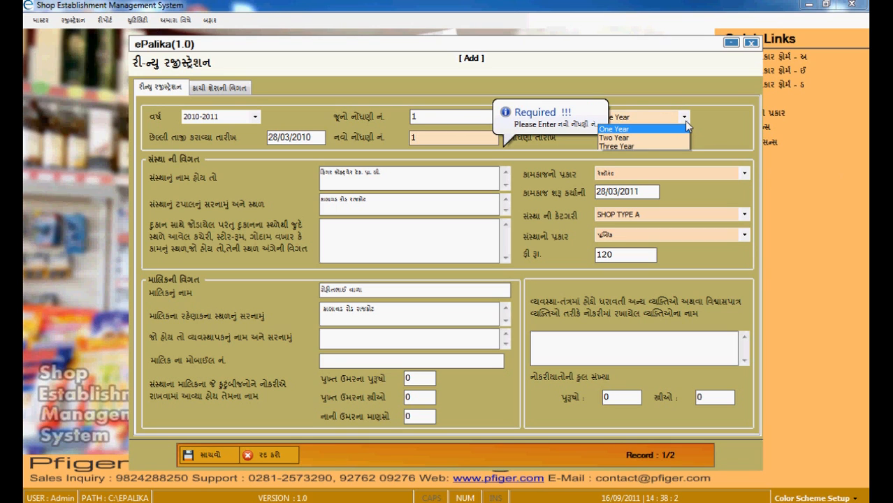
click(637, 130)
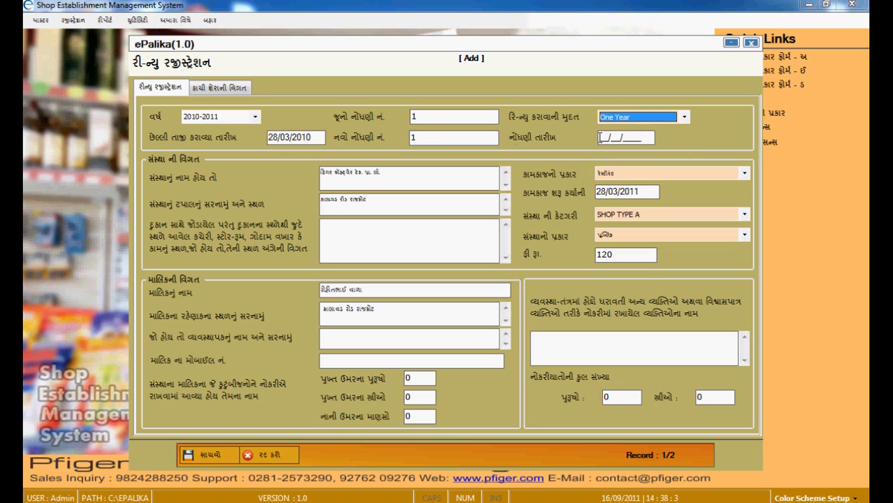
click(316, 140)
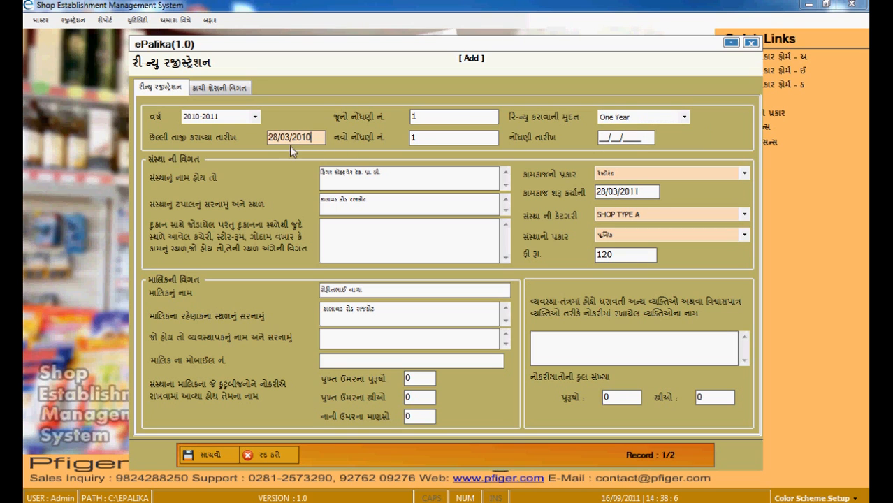
click(443, 138)
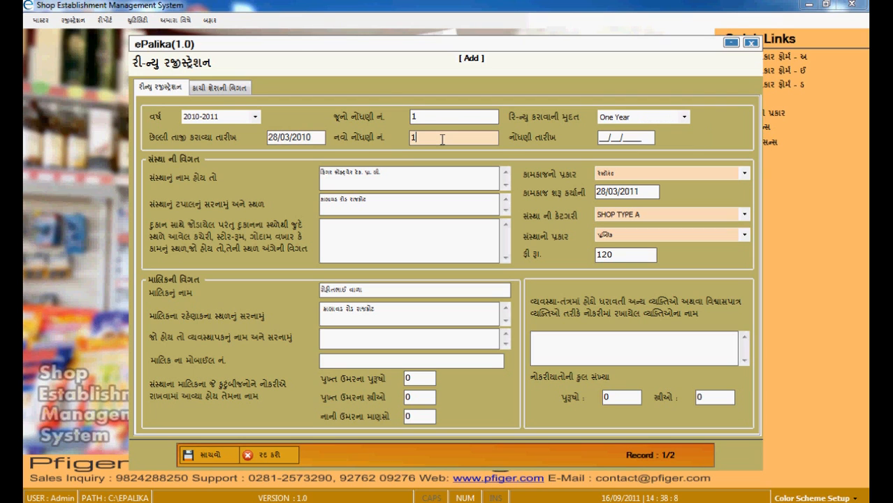
key(BackSpace)
text(1)
key(Tab)
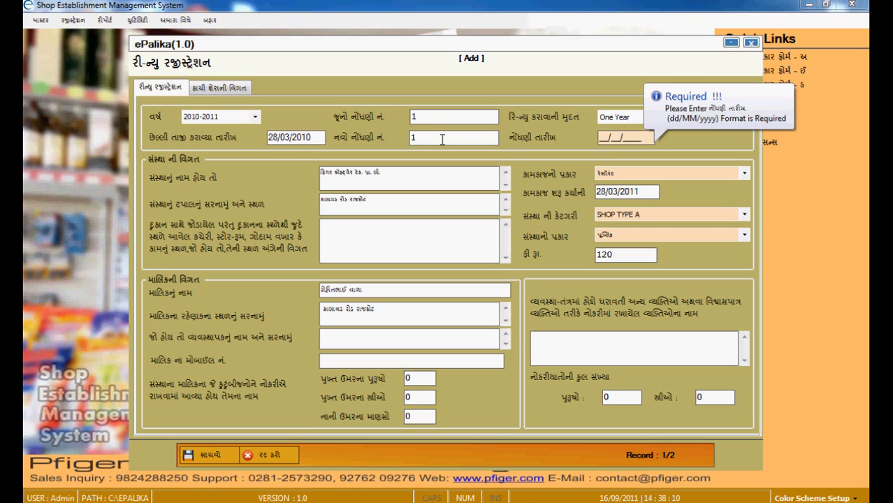
text(28/03/2011)
key(Tab)
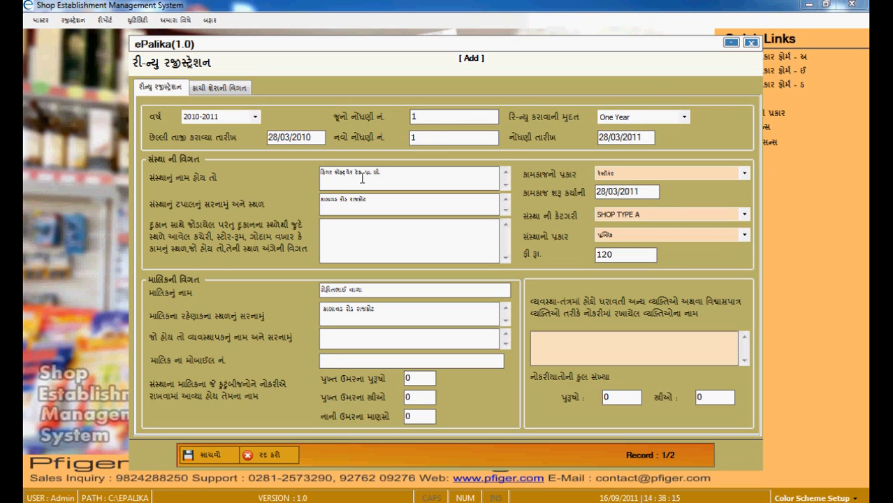
Enter નહીં (none) in the additional premises details box
click(364, 178)
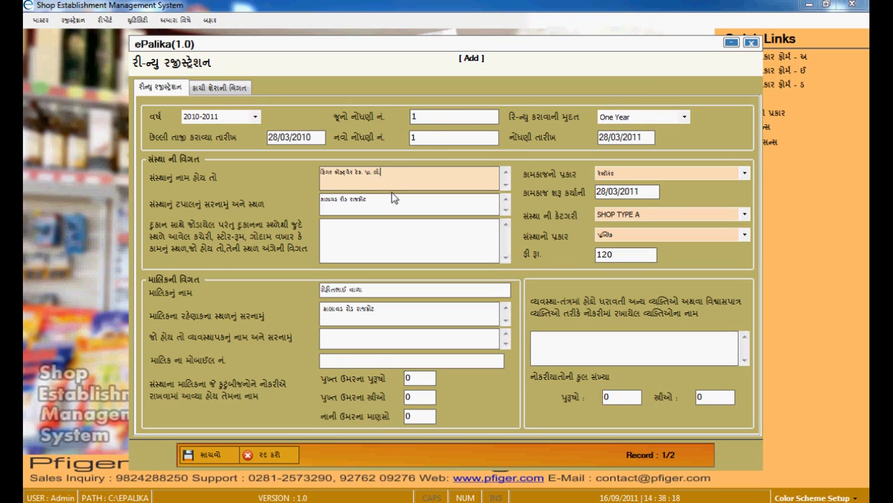
click(391, 202)
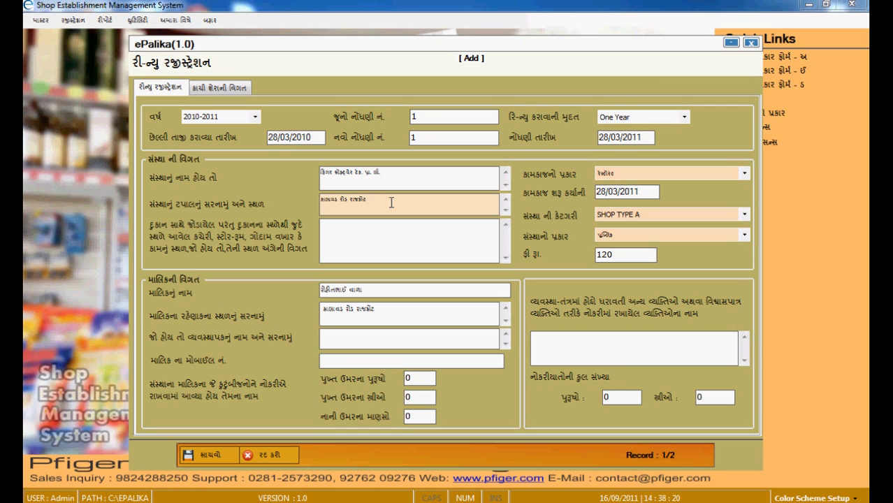
click(383, 224)
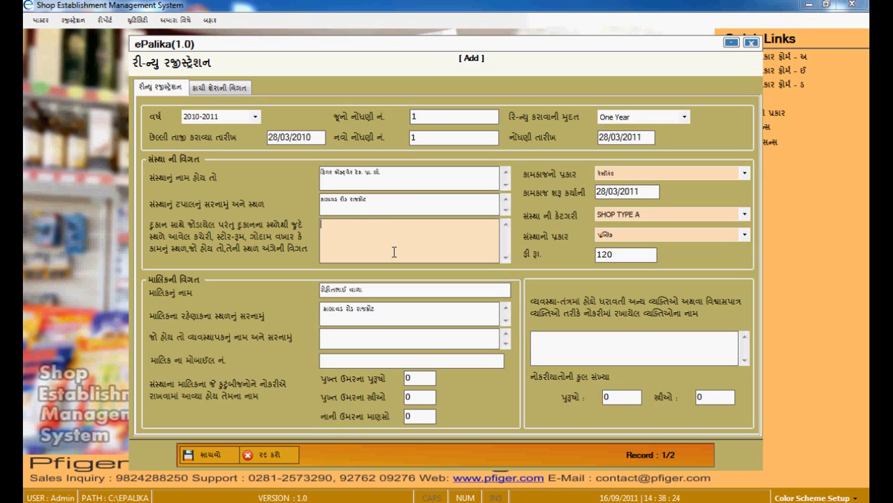
text(nah)
key(BackSpace)
key(BackSpace)
key(BackSpace)
text(નહીં)
key(Tab)
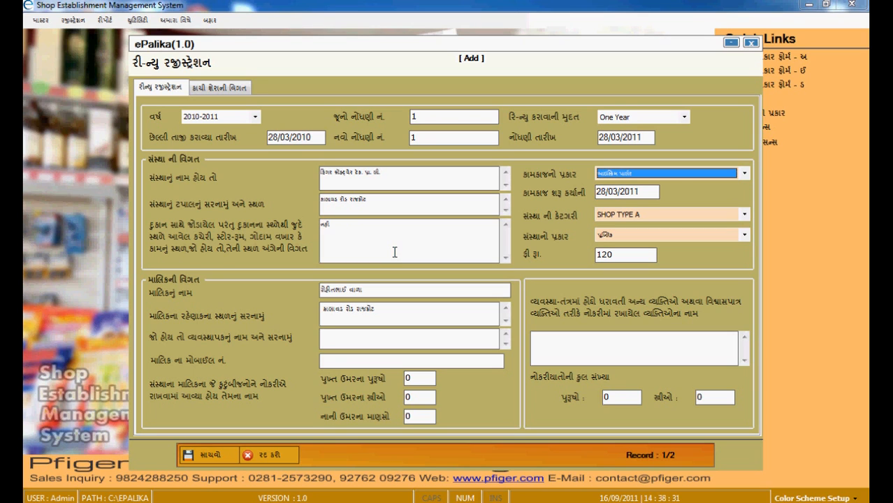
Pick a business type and accept start date 28/03/2011, category SHOP TYPE A and fee 120
click(677, 172)
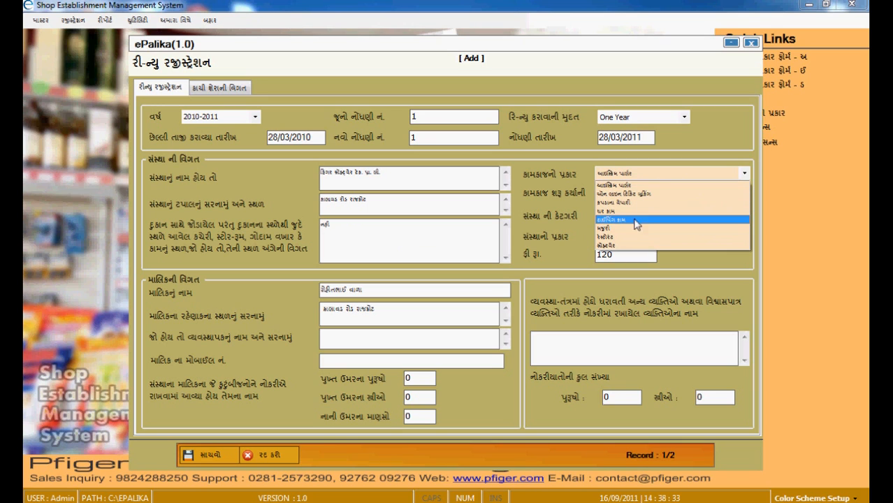
click(616, 237)
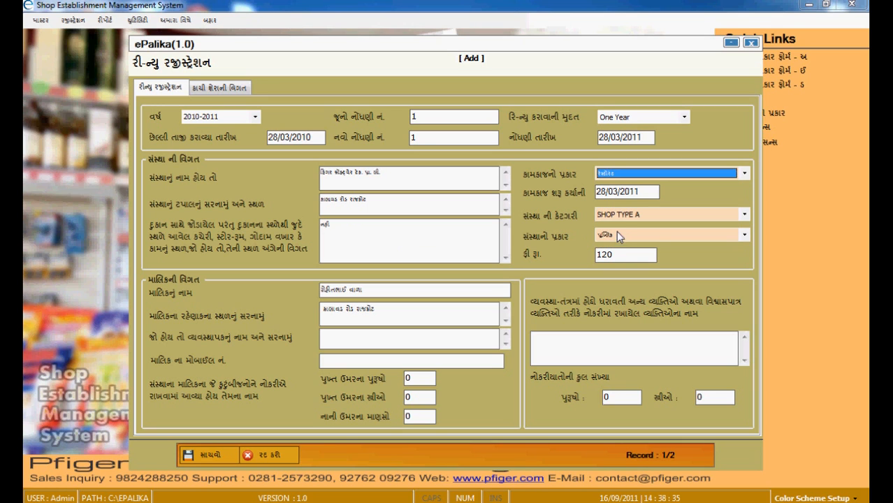
key(Tab)
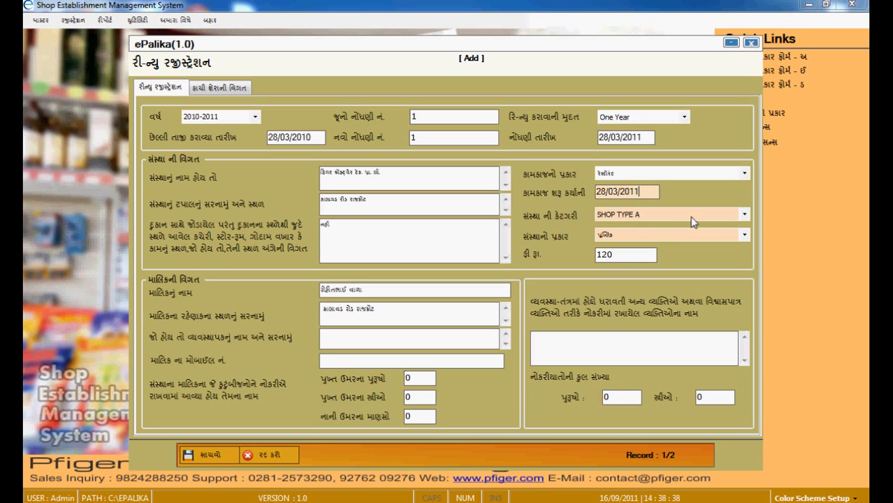
key(Tab)
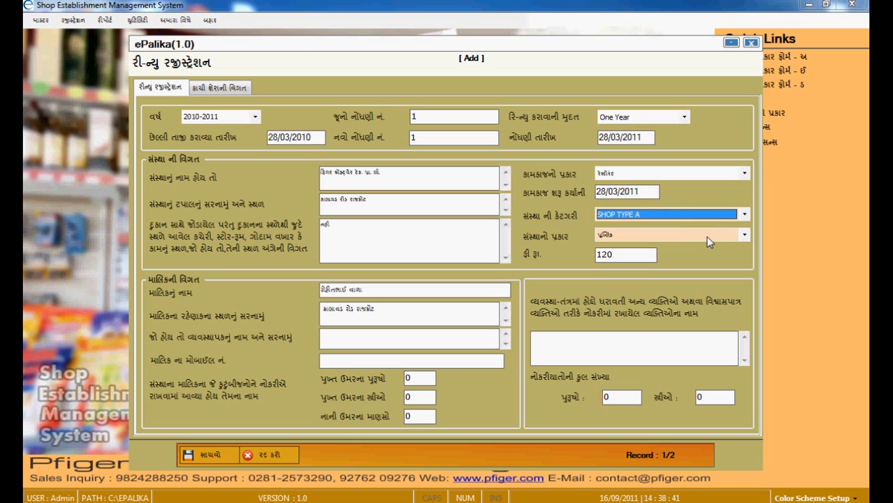
key(Tab)
key(Tab)
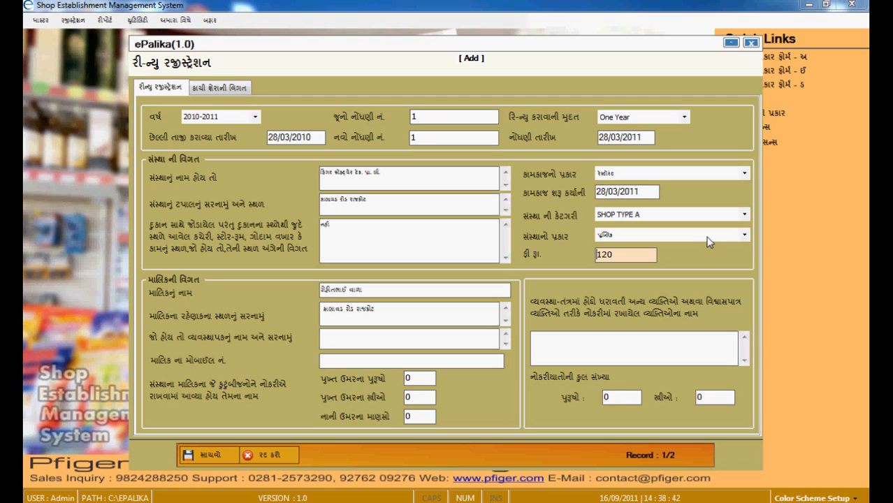
key(Tab)
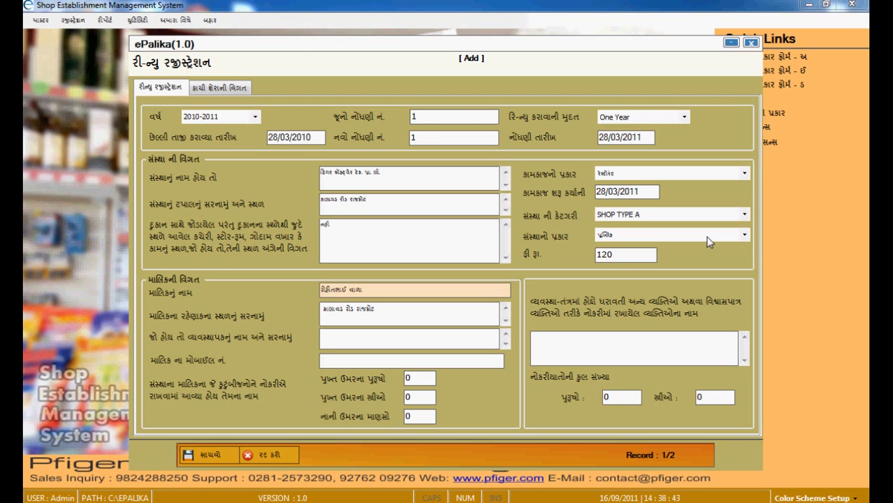
Enter the owner's mobile number in English digits, leaving both family-worker counts at 0
key(Tab)
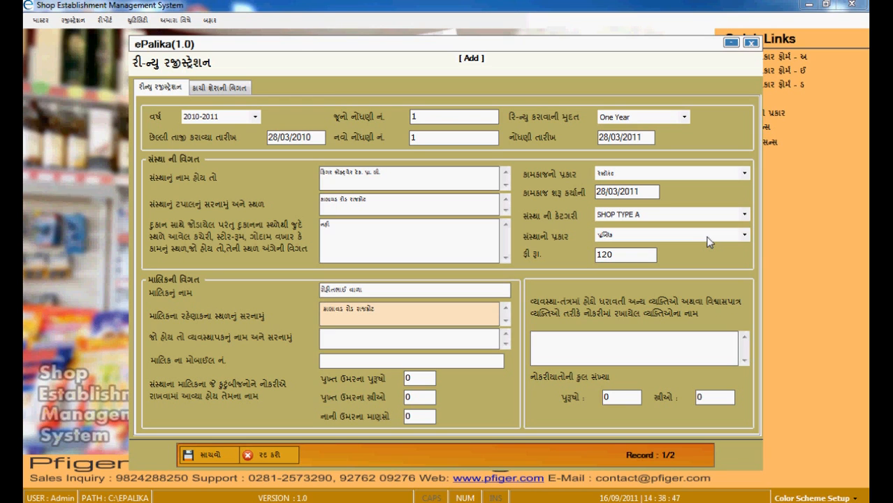
key(Tab)
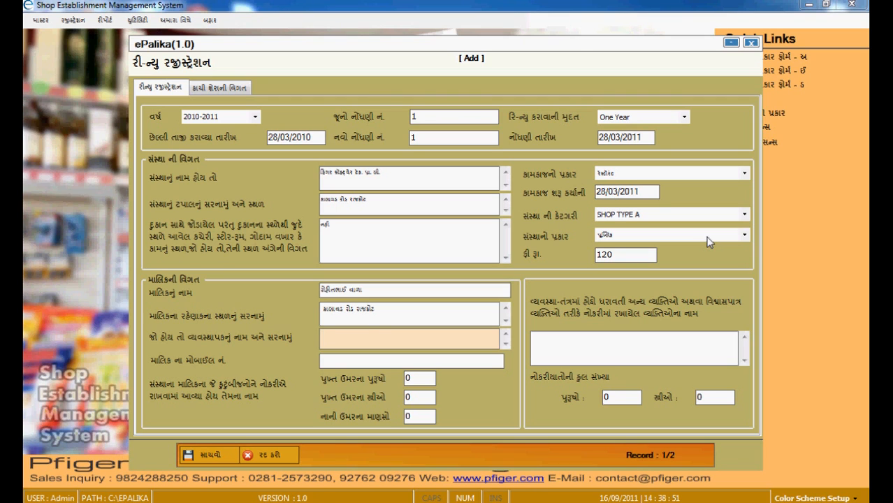
key(Tab)
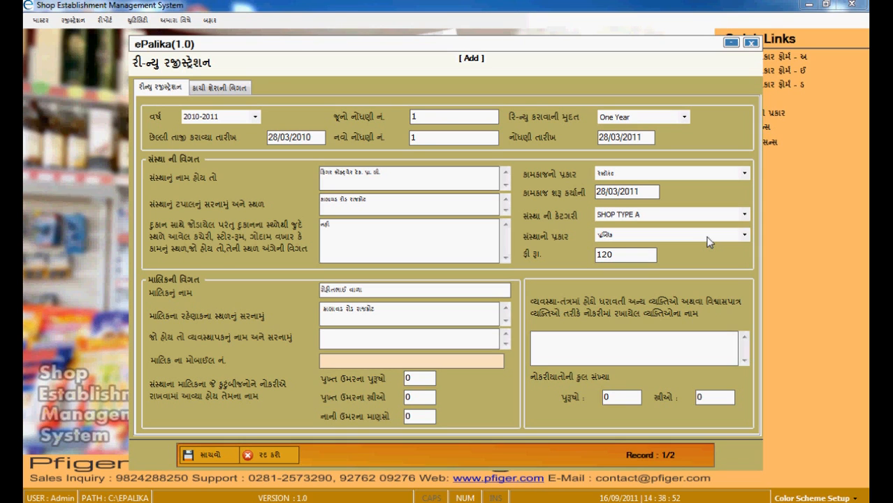
text(૯૮)
key(BackSpace)
key(BackSpace)
key(Tab)
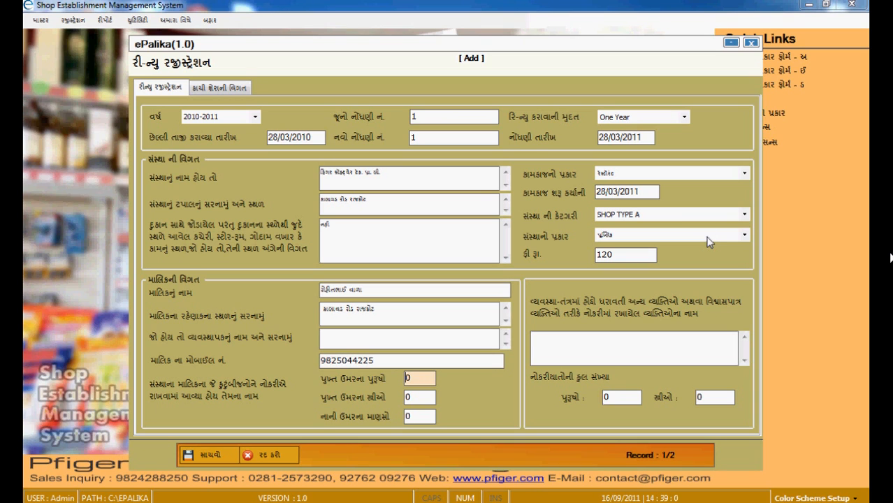
key(Tab)
key(Tab)
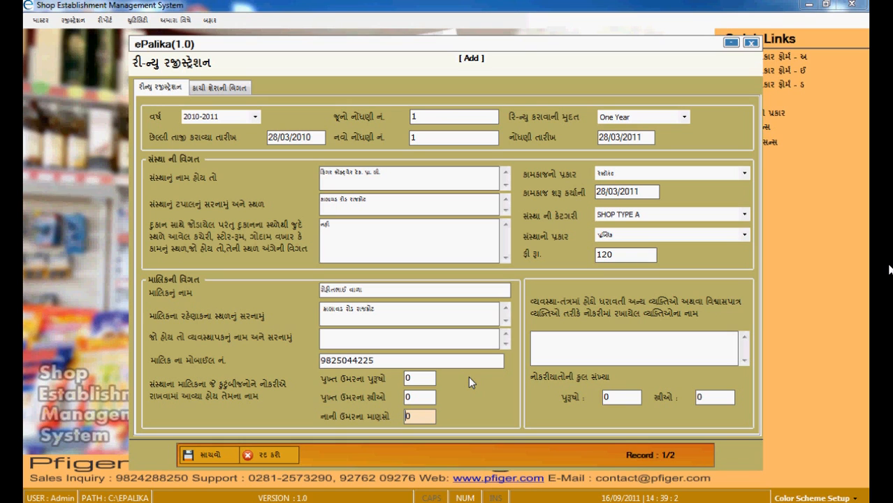
key(Tab)
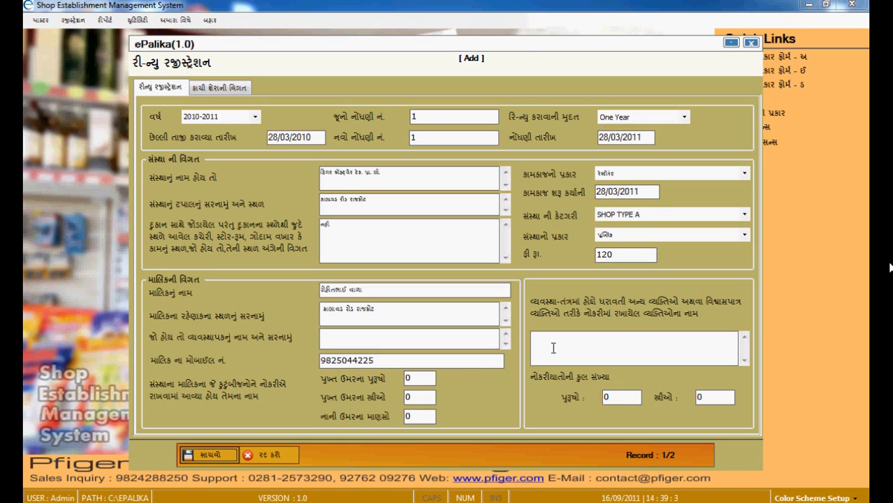
click(552, 348)
click(633, 400)
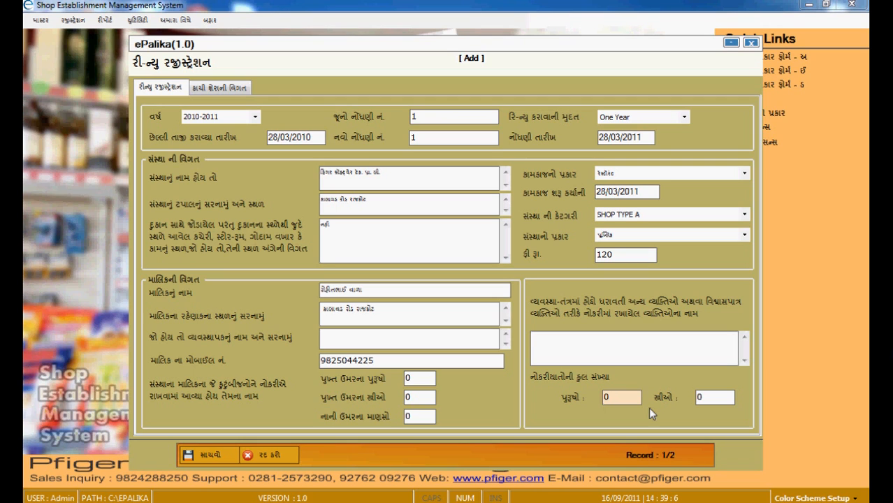
key(Tab)
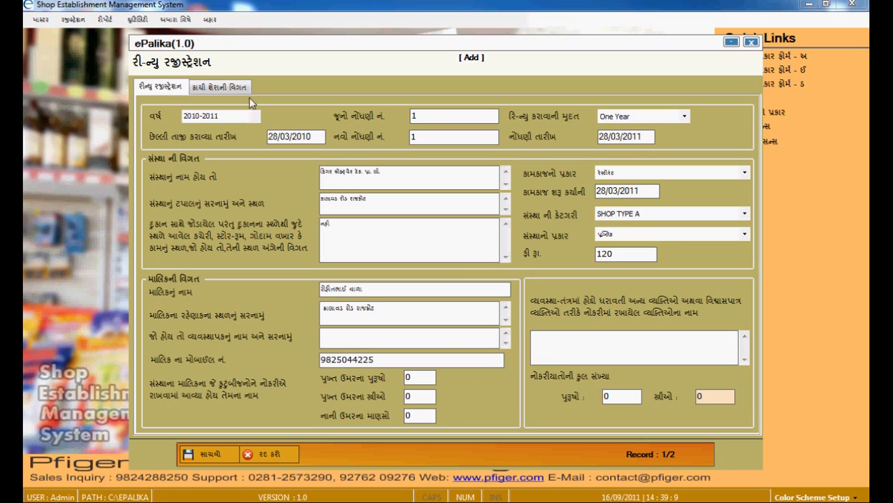
On the property details page, mark house tax as residential (રહેણાંક) and enter water connection 111
click(221, 88)
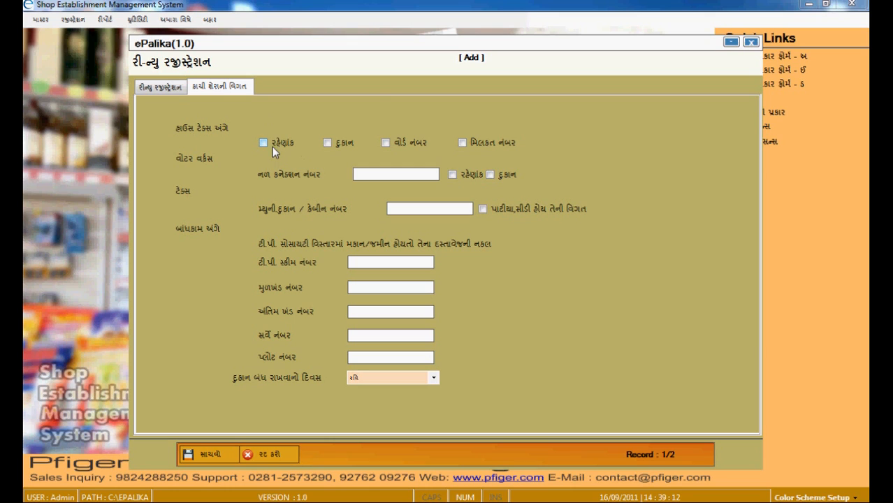
click(265, 143)
click(406, 174)
text(11)
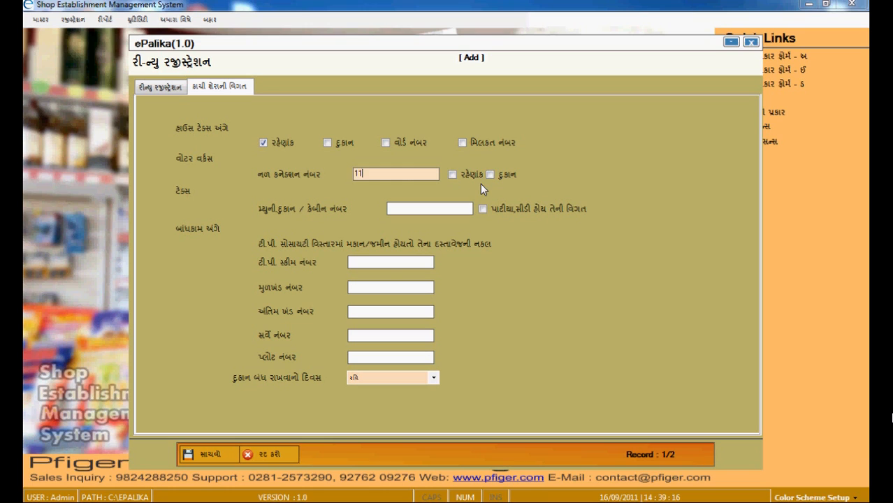
text(1)
key(Tab)
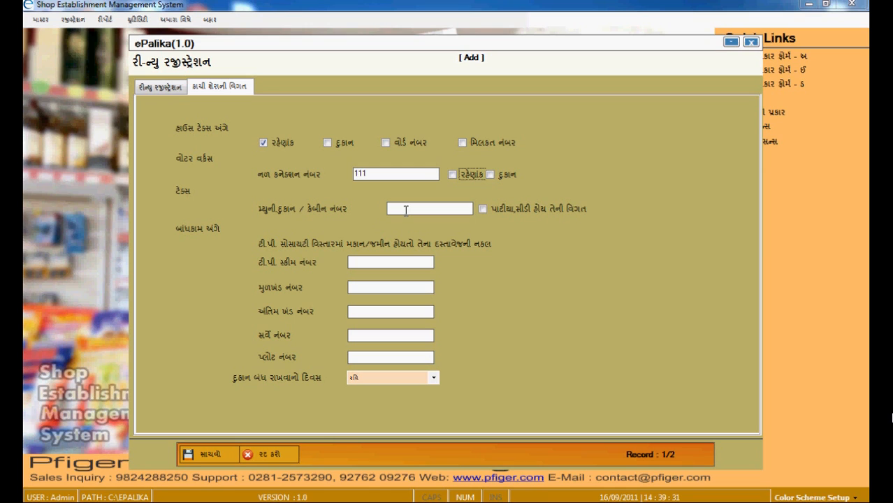
Enter municipal shop/cabin number 1
click(405, 210)
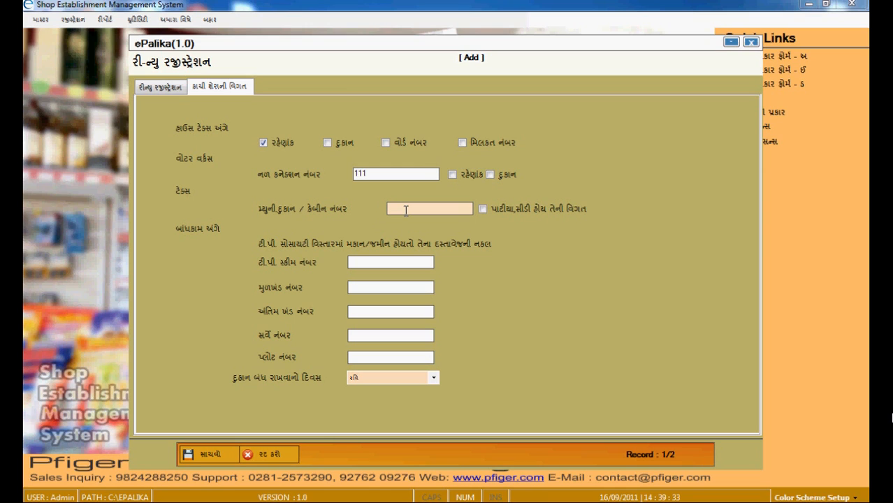
text(1)
key(Tab)
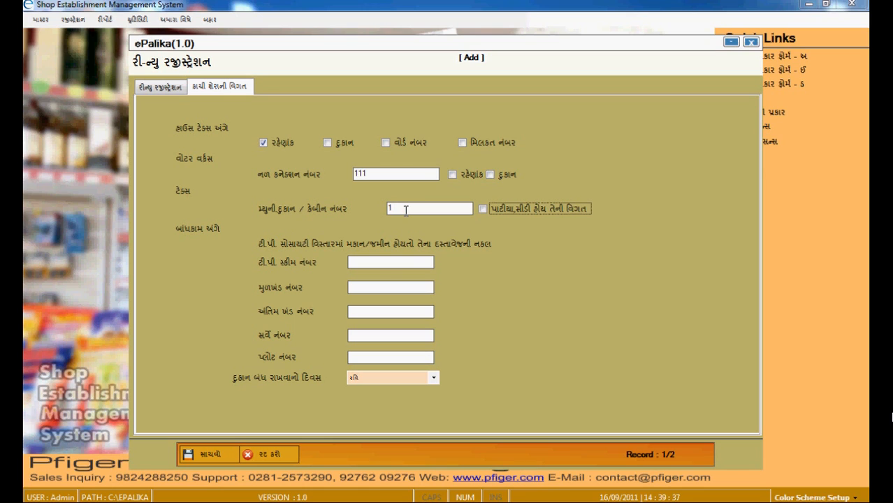
key(Tab)
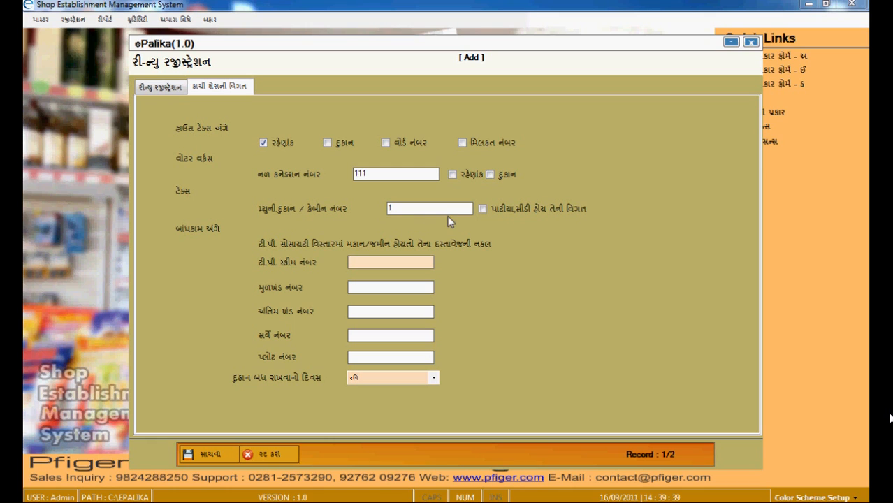
Fill TP scheme 1, original plot 2, final plot 3, survey 4 and plot 5
text(1)
key(Tab)
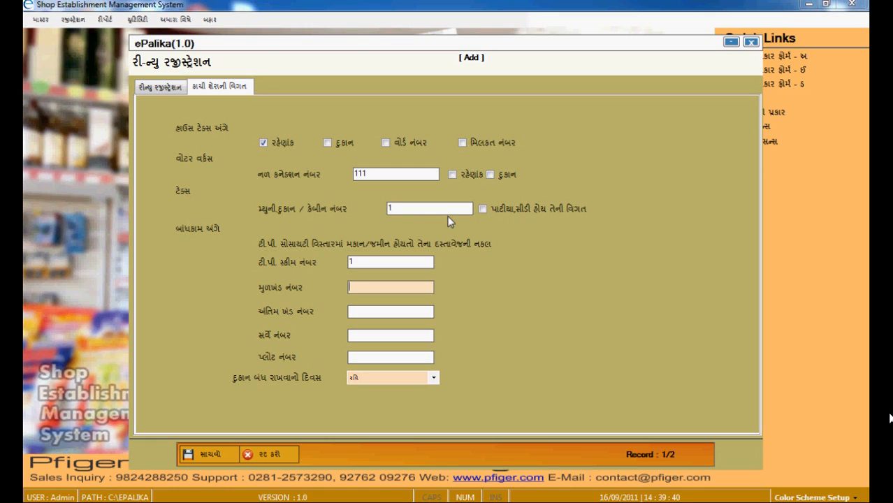
text(2)
key(Tab)
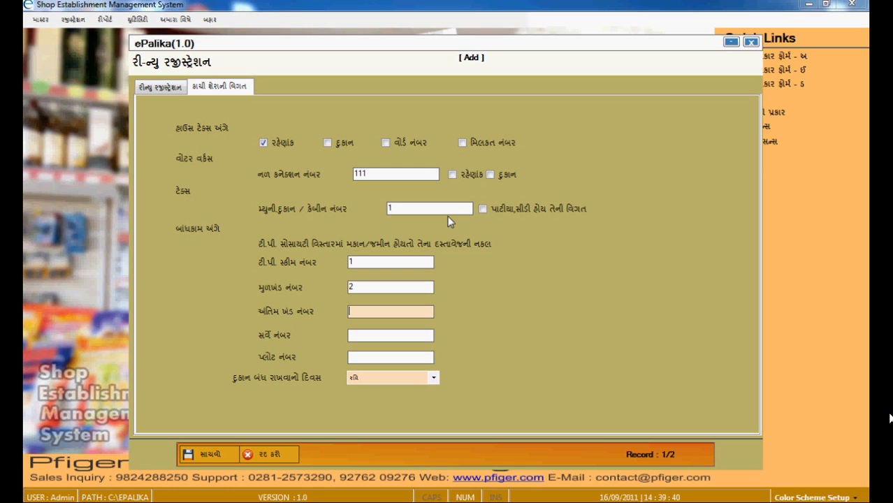
text(3)
key(Tab)
text(4)
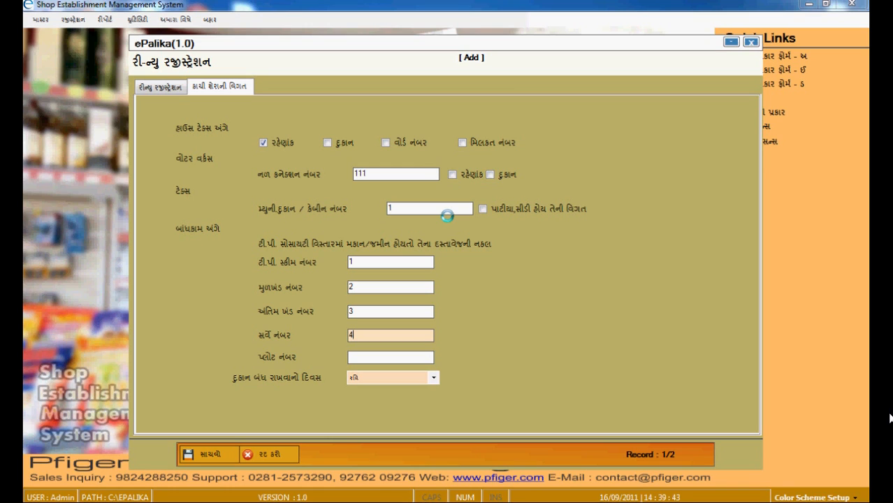
key(Tab)
text(5)
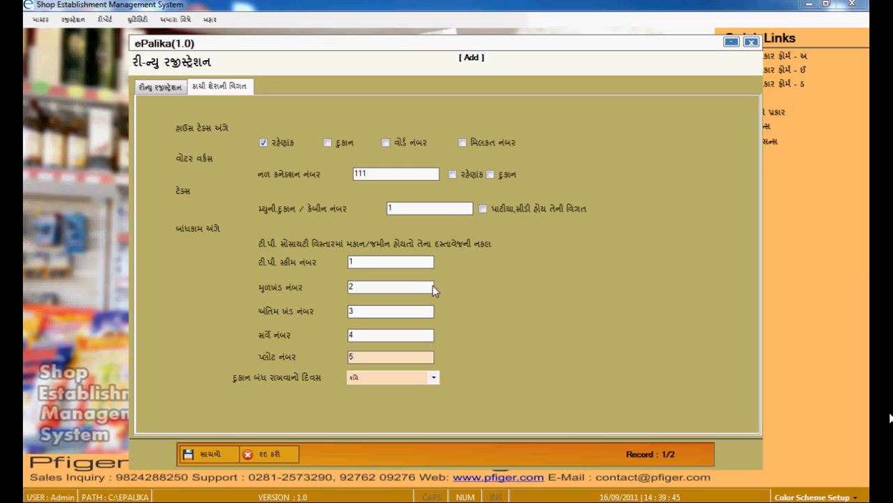
Choose Sunday (રવિ) as the weekly closing day and save the renewal record
click(434, 377)
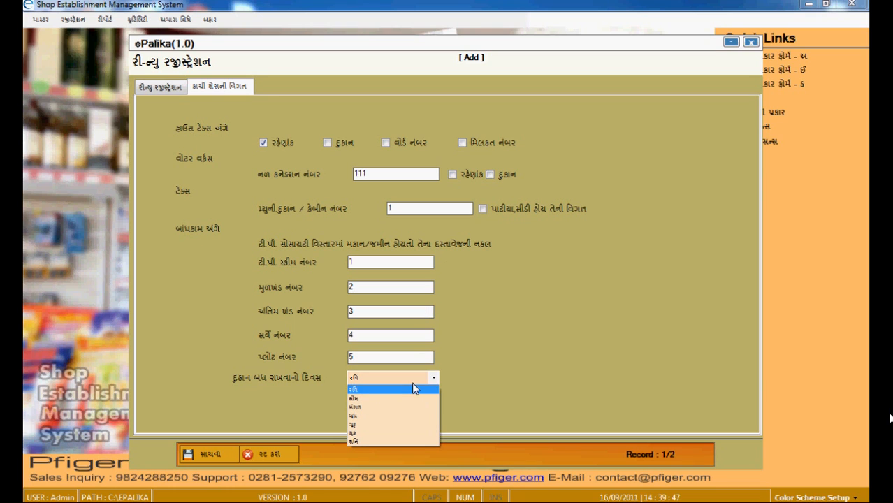
click(378, 389)
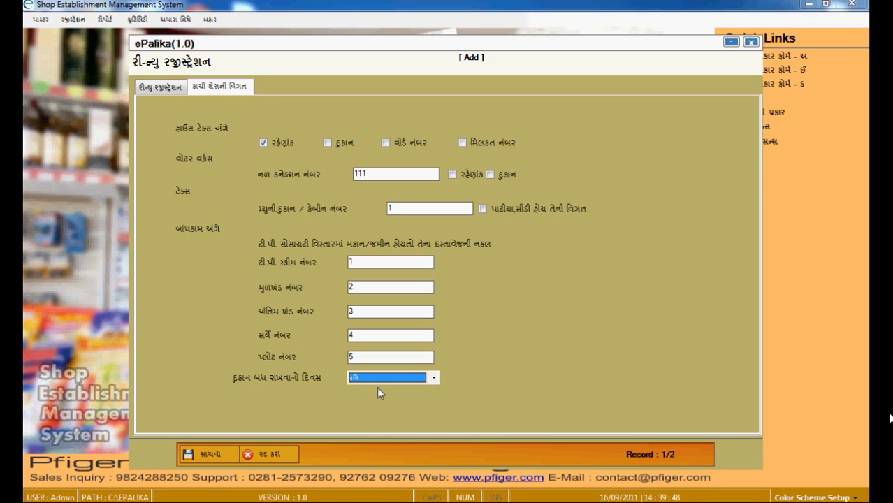
click(206, 455)
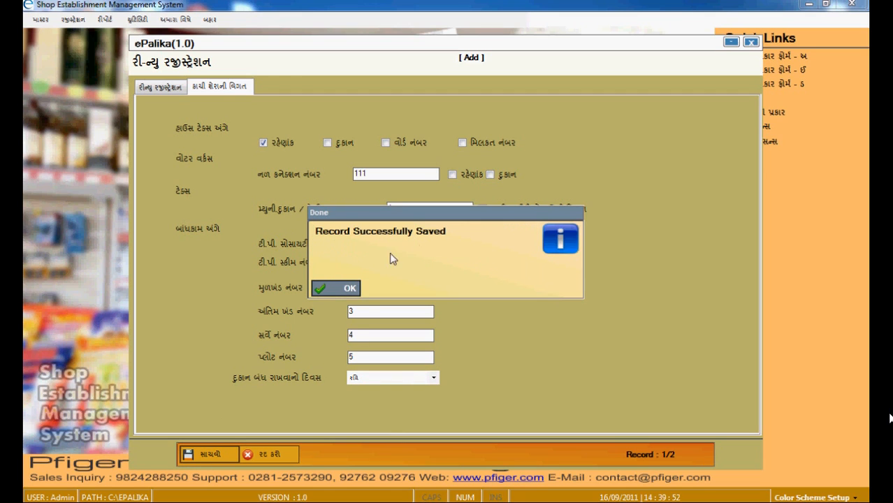